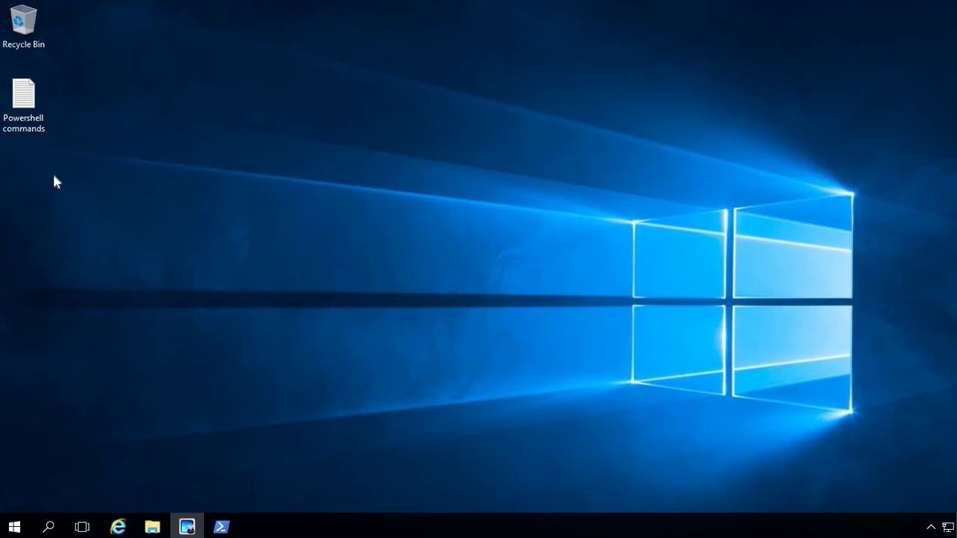
- Open Active Directory Users and Computers from the Windows Administrative Tools and maximize its window
{"action": "left_click", "coordinate": [14, 526]}
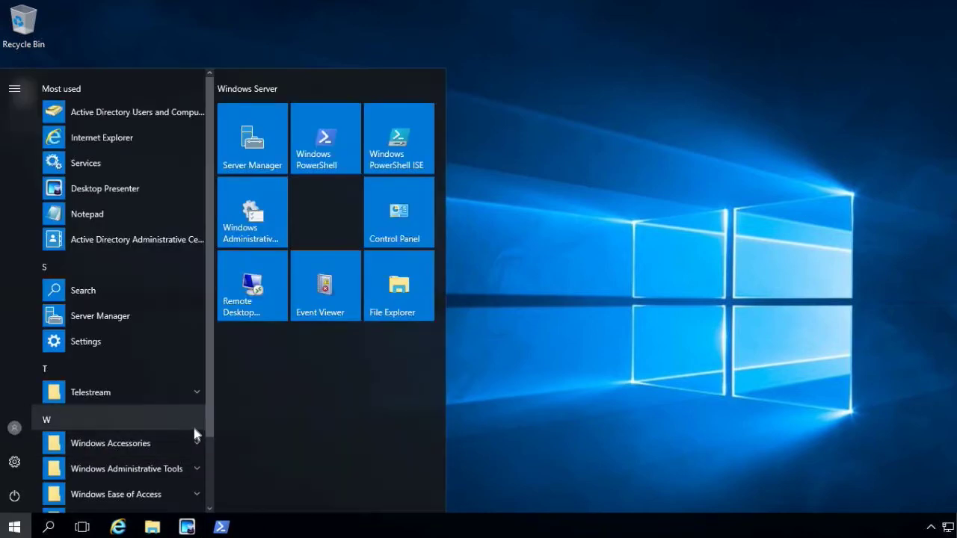
{"action": "left_click", "coordinate": [253, 211]}
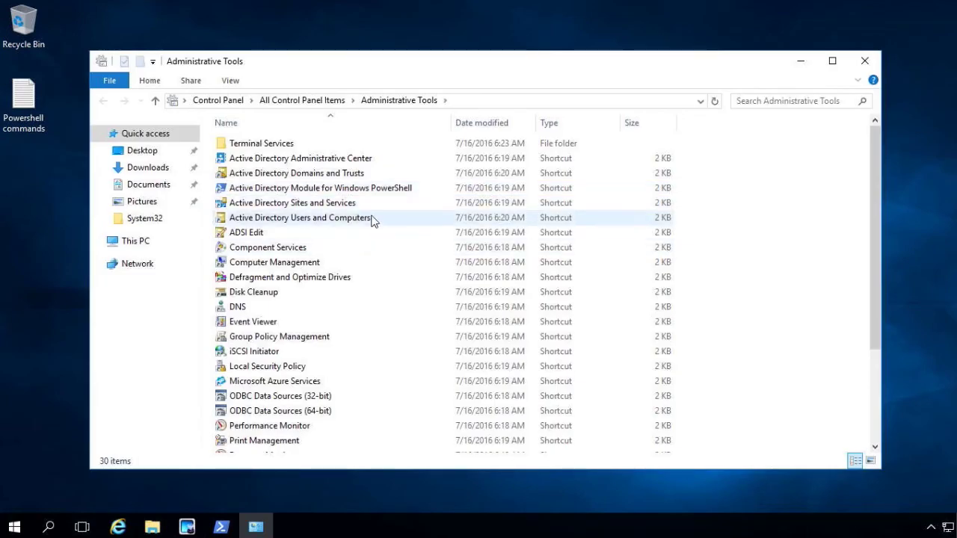
{"action": "left_click", "coordinate": [305, 222]}
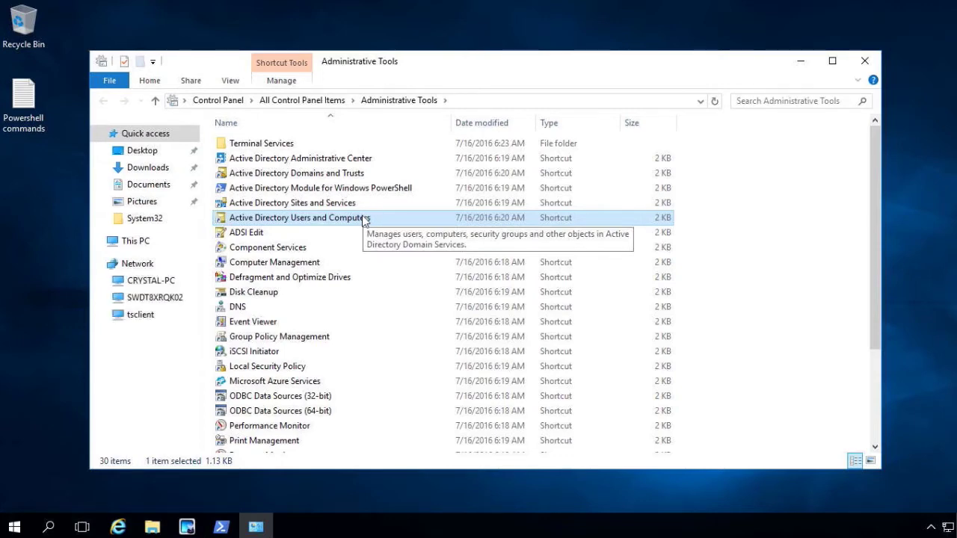
{"action": "double_click", "coordinate": [364, 219]}
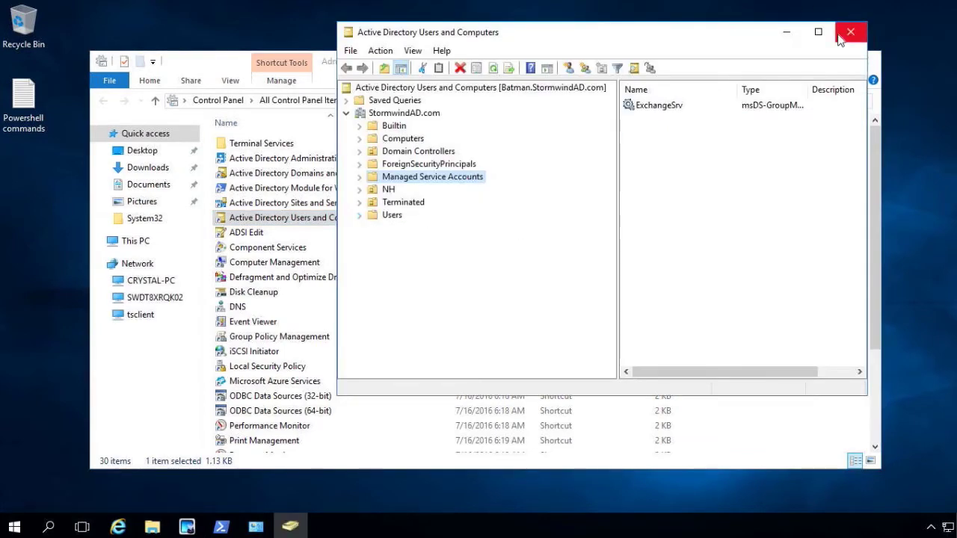
{"action": "left_click", "coordinate": [817, 31]}
- Examine the SQL Service account in Users and the contents of Managed Service Accounts, and close the console
{"action": "left_click", "coordinate": [52, 186]}
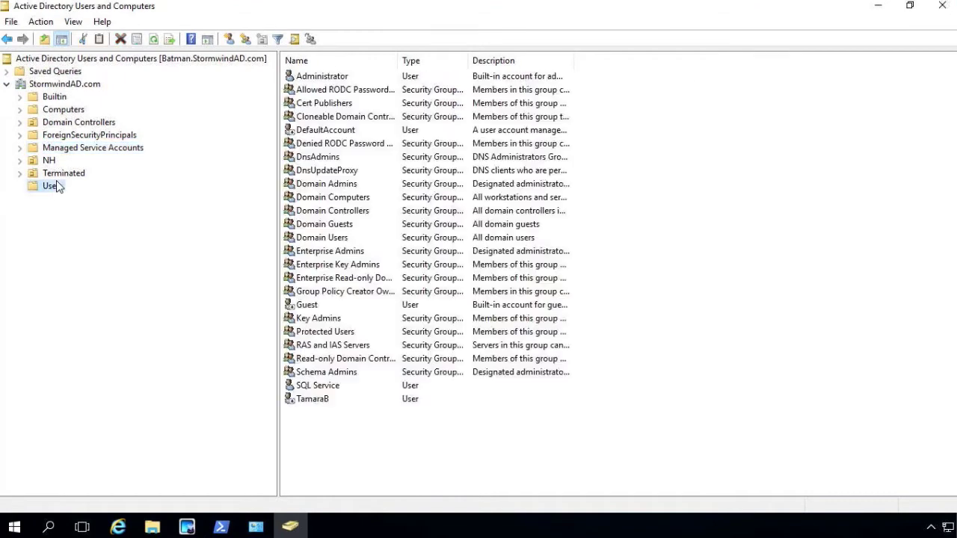
{"action": "left_click", "coordinate": [346, 385]}
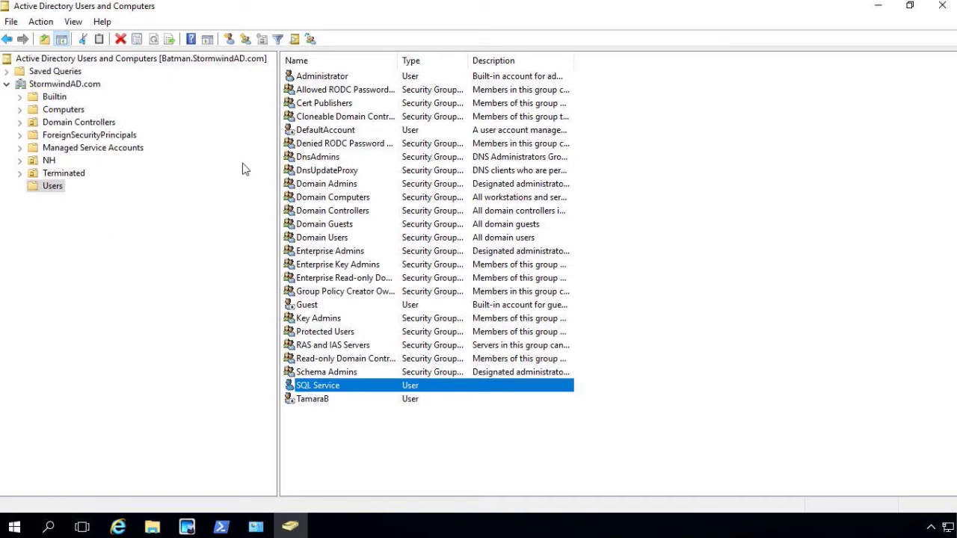
{"action": "left_click", "coordinate": [138, 152]}
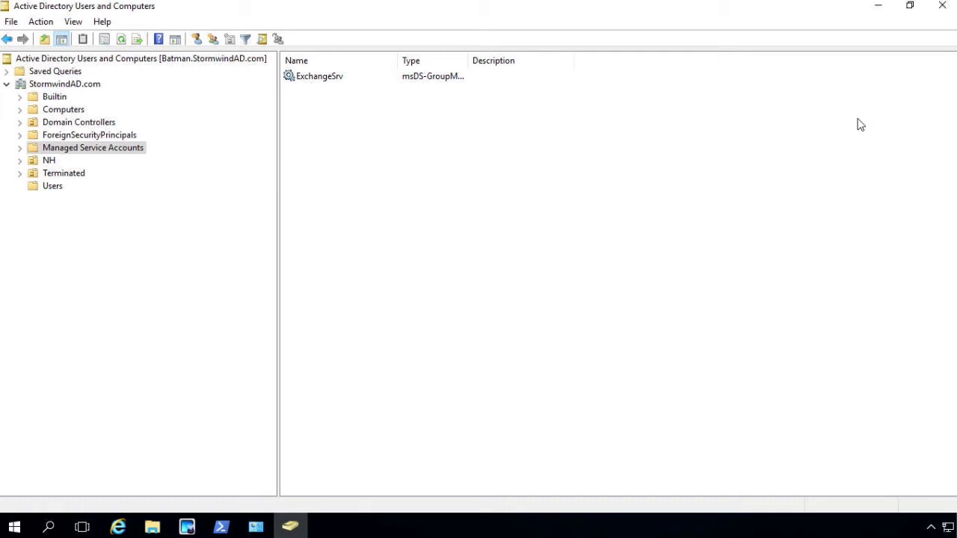
{"action": "double_click", "coordinate": [754, 9]}
{"action": "left_click", "coordinate": [852, 23]}
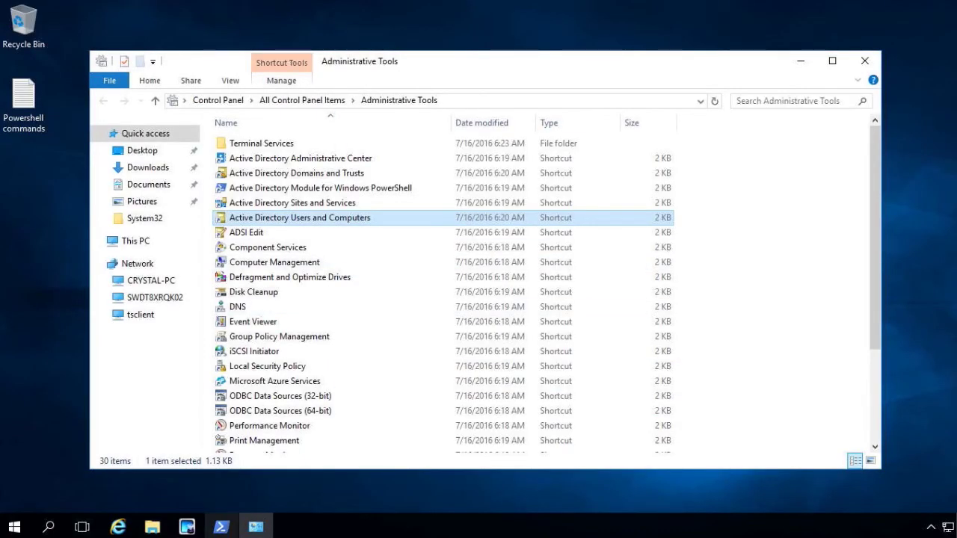
- Launch Windows PowerShell as administrator and import the ActiveDirectory module
{"action": "right_click", "coordinate": [221, 527]}
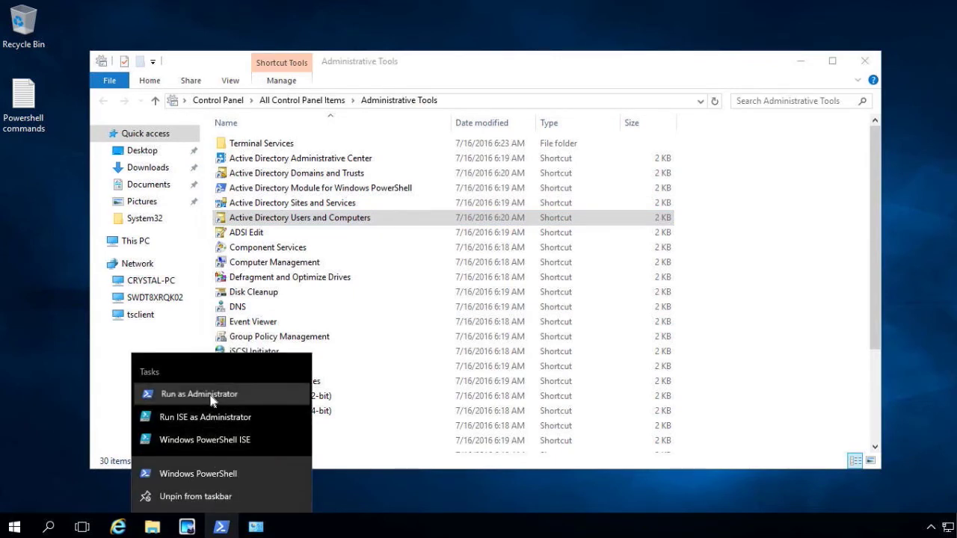
{"action": "left_click", "coordinate": [183, 394]}
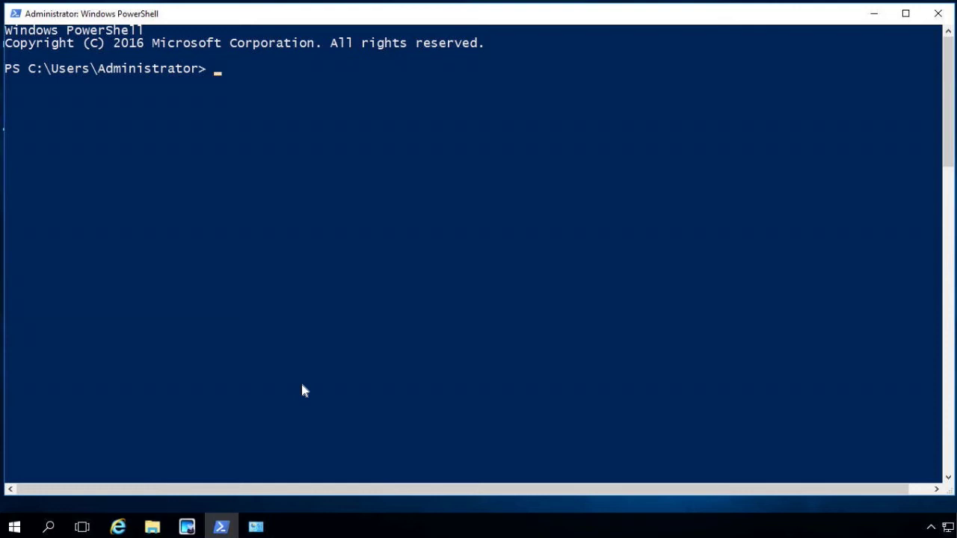
{"action": "type", "text": "import"}
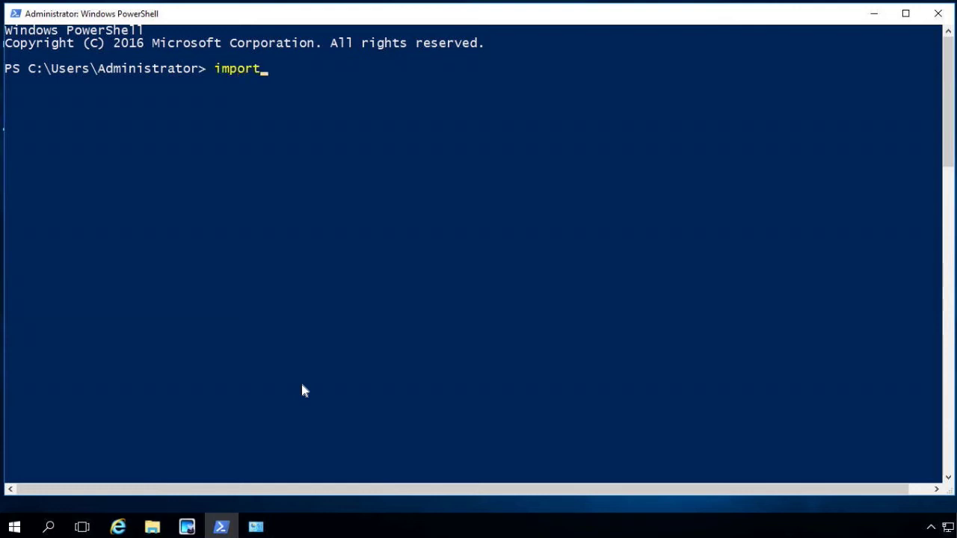
{"action": "type", "text": "-module"}
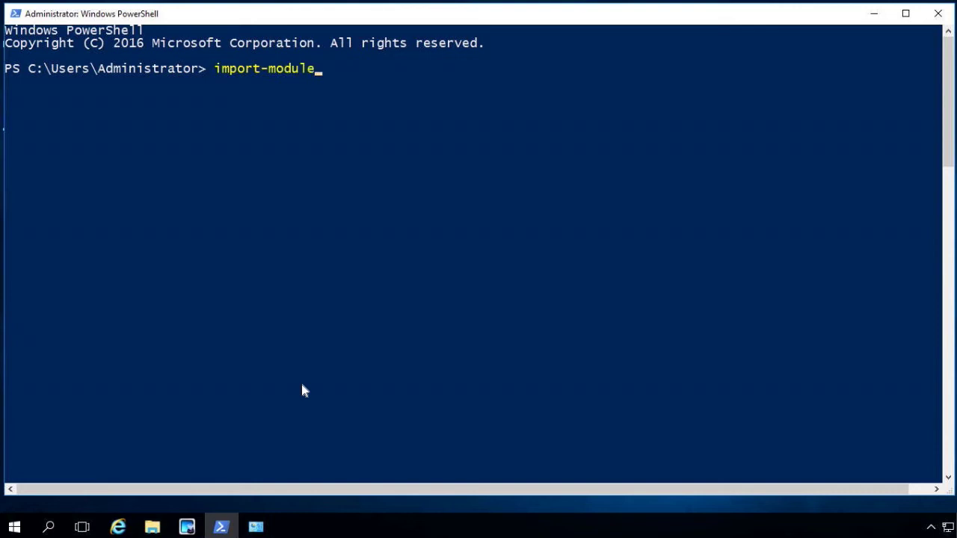
{"action": "type", "text": " act"}
{"action": "key", "text": "Tab"}
{"action": "key", "text": "Return"}
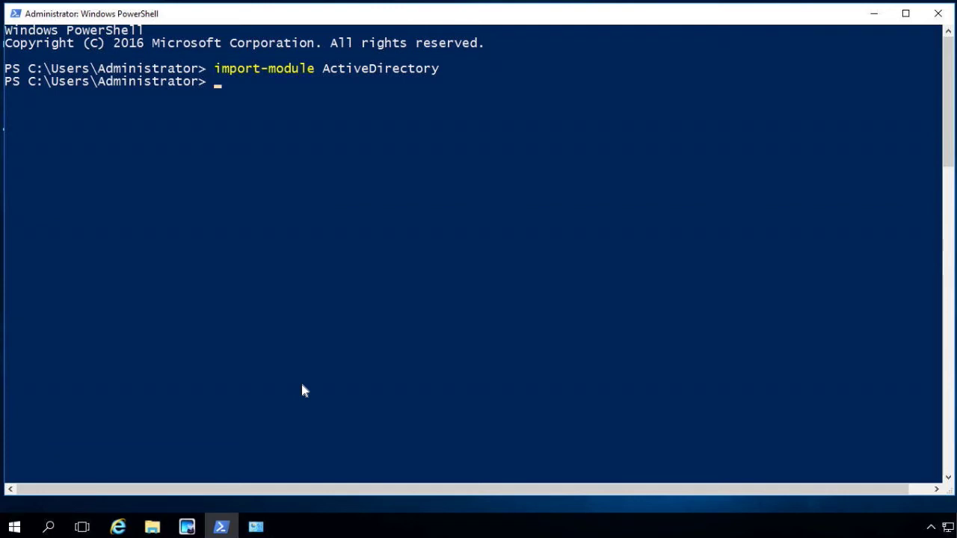
- Begin a New-ADServiceAccount command with the -Name parameter set to SQLSrv
{"action": "type", "text": "New"}
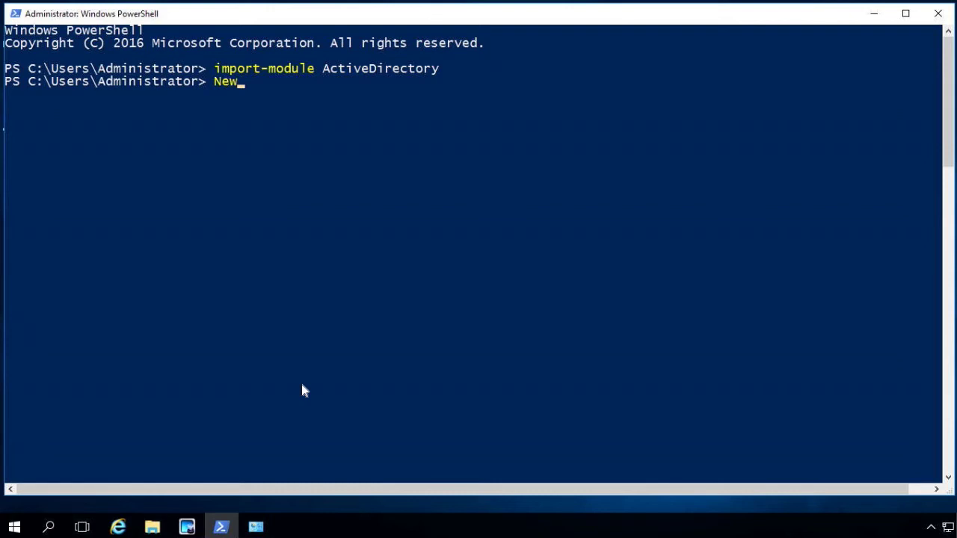
{"action": "type", "text": "-adserv"}
{"action": "key", "text": "Tab"}
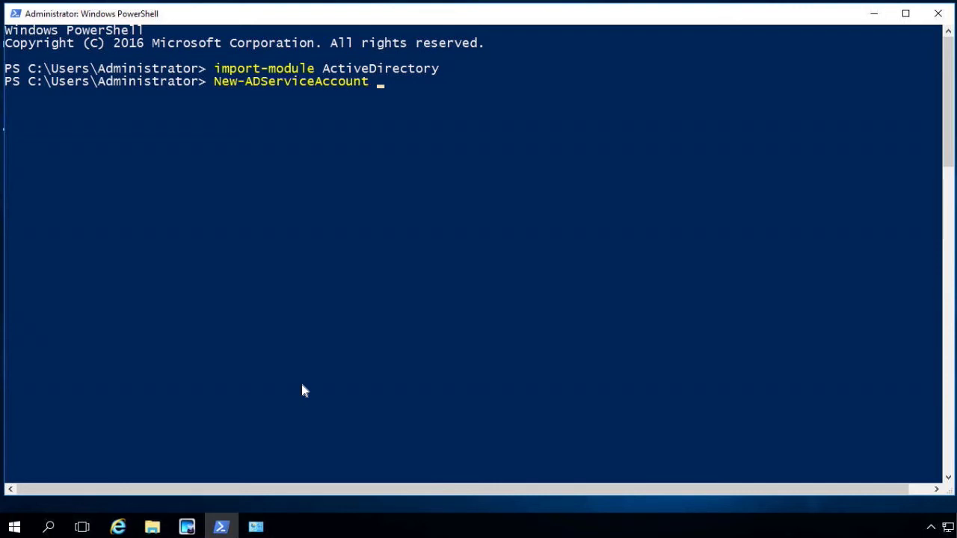
{"action": "type", "text": "-Name"}
{"action": "type", "text": "SQL"}
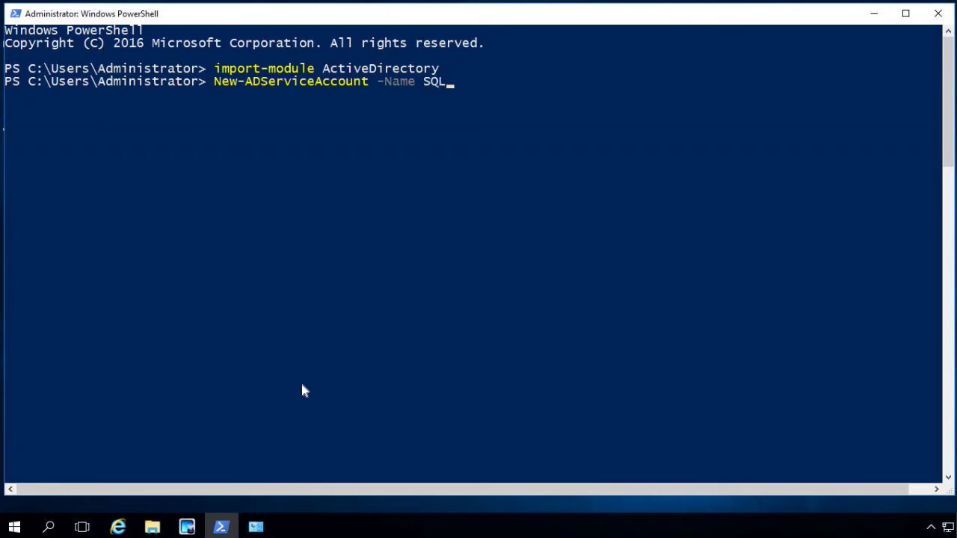
{"action": "type", "text": "Srv"}
- Add a quoted -Path parameter to the command for the Managed Service Accounts container, ending in DC=StormwindAd,Dc=com
{"action": "type", "text": "-Path \"CN"}
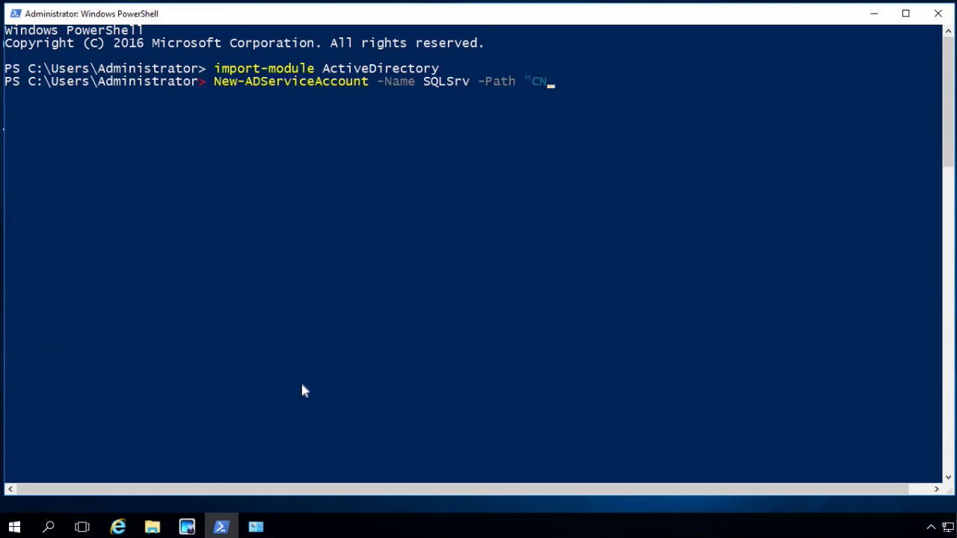
{"action": "type", "text": "=Managed"}
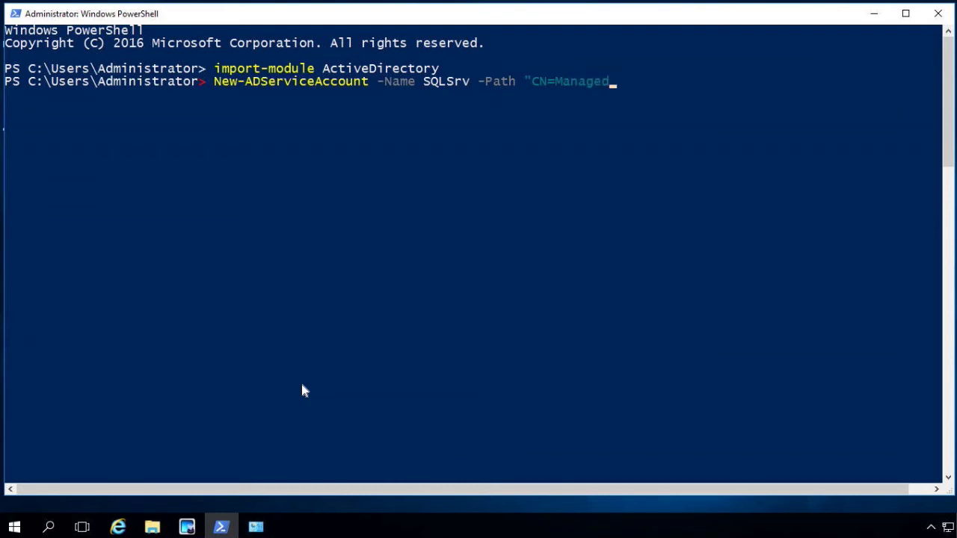
{"action": "type", "text": "v Service Account"}
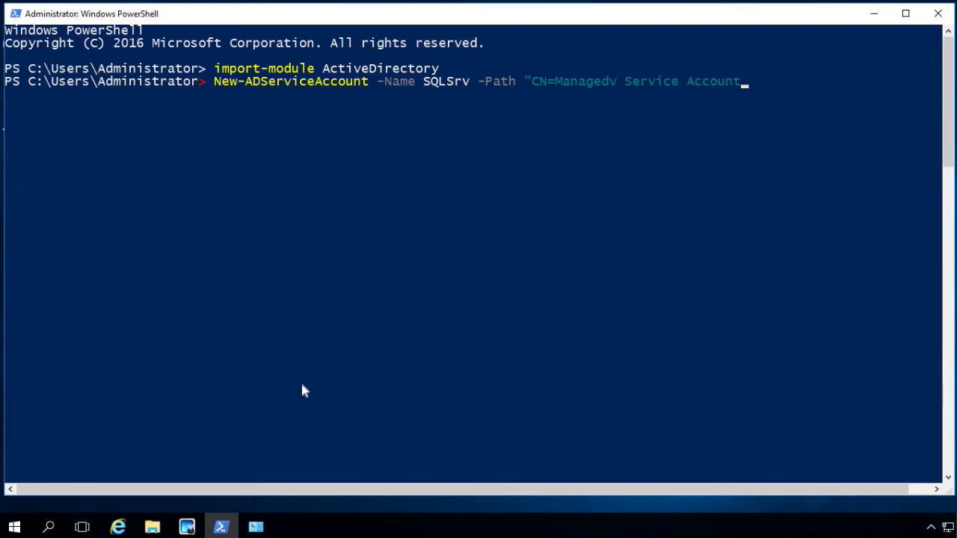
{"action": "type", "text": "s,DC=Stormwind"}
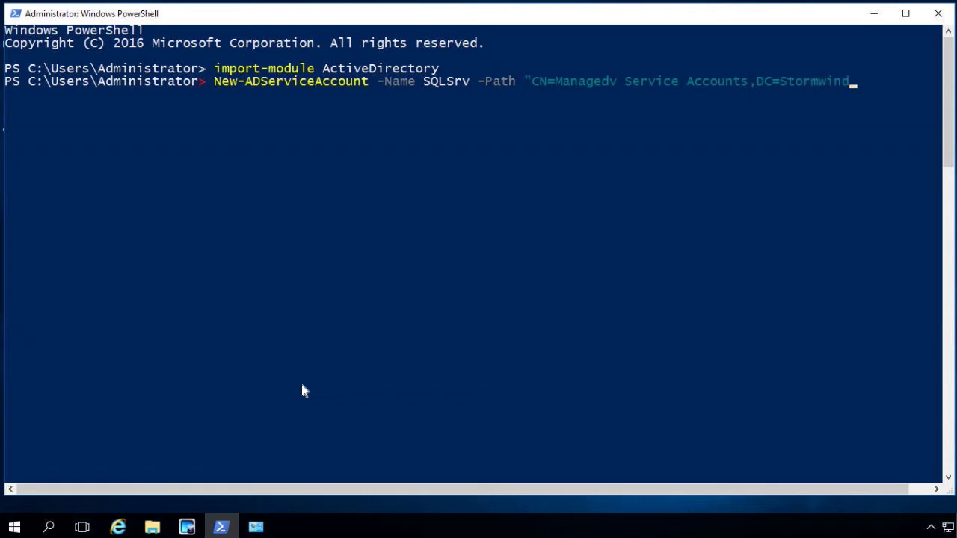
{"action": "type", "text": "Ad,Dc=com"}
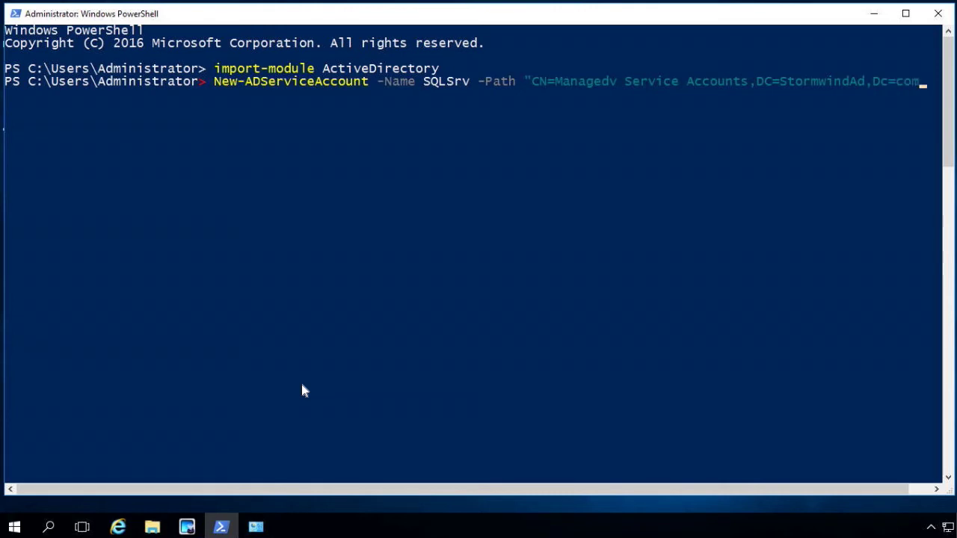
{"action": "type", "text": "\""}
- Remove the stray "v" after "Managed" in the path and run the New-ADServiceAccount command
{"action": "key", "text": "Left"}
{"action": "key", "text": "Left"}
{"action": "key", "text": "Left"}
{"action": "key", "text": "Left"}
{"action": "key", "text": "Left"}
{"action": "key", "text": "Left"}
{"action": "key", "text": "Left"}
{"action": "key", "text": "Left"}
{"action": "key", "text": "Left"}
{"action": "key", "text": "Left"}
{"action": "key", "text": "Left"}
{"action": "key", "text": "Left"}
{"action": "key", "text": "Left"}
{"action": "key", "text": "Left"}
{"action": "key", "text": "Left"}
{"action": "key", "text": "Left"}
{"action": "key", "text": "Left"}
{"action": "key", "text": "Left"}
{"action": "key", "text": "Left"}
{"action": "key", "text": "Left"}
{"action": "key", "text": "Left"}
{"action": "key", "text": "Left"}
{"action": "key", "text": "Left"}
{"action": "key", "text": "Left"}
{"action": "key", "text": "Left"}
{"action": "key", "text": "BackSpace"}
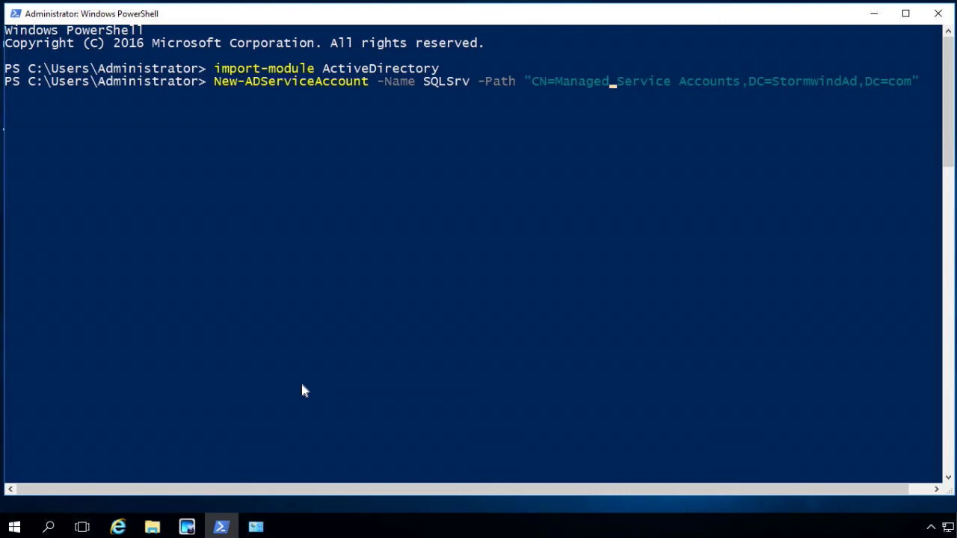
{"action": "key", "text": "Right"}
{"action": "key", "text": "Right"}
{"action": "key", "text": "Right"}
{"action": "key", "text": "Right"}
{"action": "key", "text": "Right"}
{"action": "key", "text": "Right"}
{"action": "key", "text": "Right"}
{"action": "key", "text": "Right"}
{"action": "key", "text": "Right"}
{"action": "key", "text": "Right"}
{"action": "key", "text": "Right"}
{"action": "key", "text": "Right"}
{"action": "key", "text": "Right"}
{"action": "key", "text": "Right"}
{"action": "key", "text": "Right"}
{"action": "key", "text": "Right"}
{"action": "key", "text": "Right"}
{"action": "key", "text": "Right"}
{"action": "key", "text": "Right"}
{"action": "key", "text": "Right"}
{"action": "key", "text": "Right"}
{"action": "key", "text": "Right"}
{"action": "key", "text": "Right"}
{"action": "key", "text": "Right"}
{"action": "key", "text": "Right"}
{"action": "key", "text": "Right"}
{"action": "key", "text": "Right"}
{"action": "key", "text": "Right"}
{"action": "key", "text": "Right"}
{"action": "key", "text": "Right"}
{"action": "key", "text": "Right"}
{"action": "key", "text": "Right"}
{"action": "key", "text": "Right"}
{"action": "key", "text": "Right"}
{"action": "key", "text": "Right"}
{"action": "key", "text": "Right"}
{"action": "key", "text": "Right"}
{"action": "key", "text": "Right"}
{"action": "key", "text": "Right"}
{"action": "key", "text": "Right"}
{"action": "key", "text": "Return"}
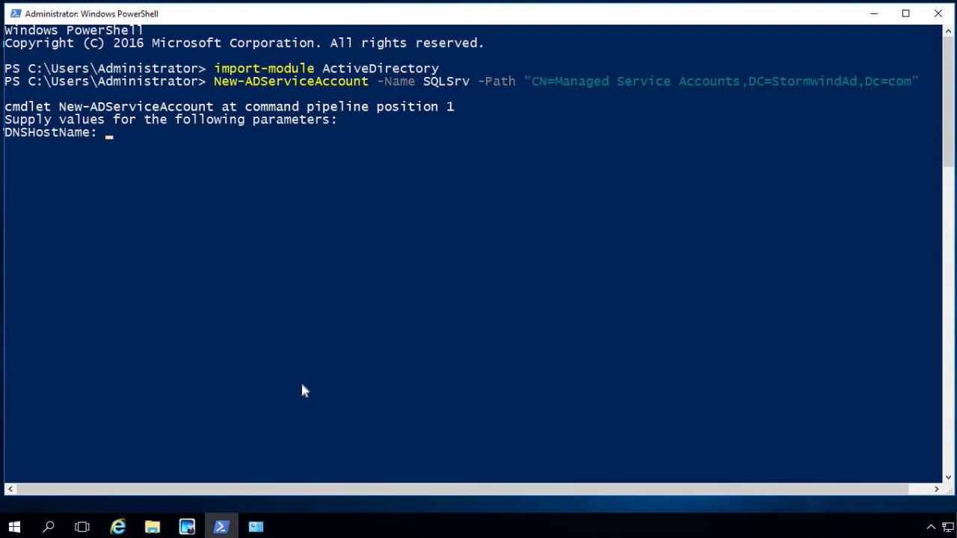
- Supply Batman.StormwindAd.com as the DNSHostName for the new service account
{"action": "type", "text": "Batman"}
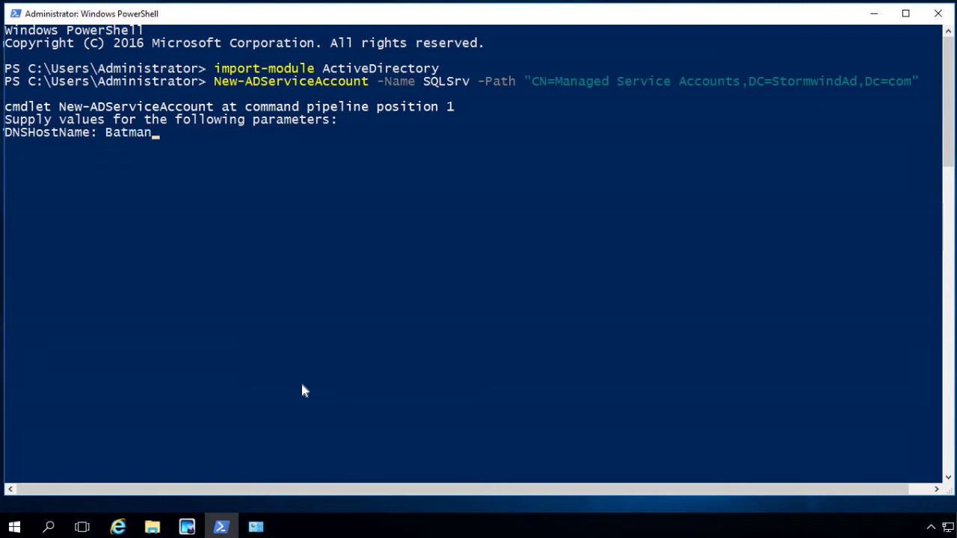
{"action": "type", "text": ".Storm"}
{"action": "type", "text": "windAd"}
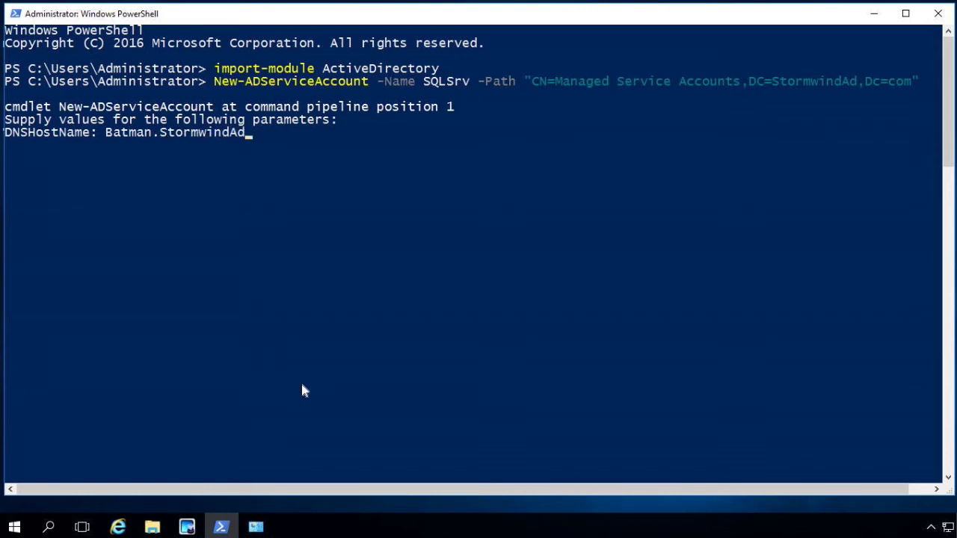
{"action": "type", "text": ".com"}
{"action": "key", "text": "Return"}
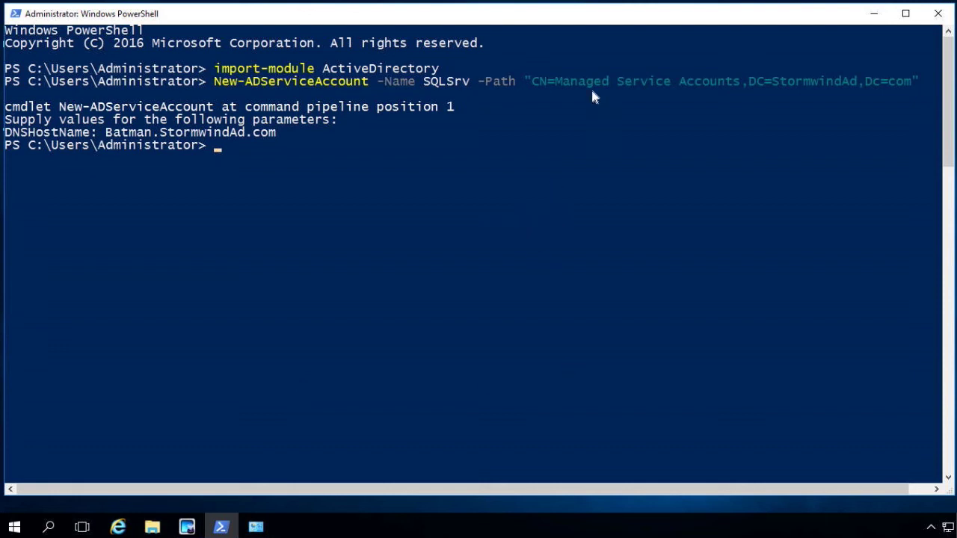
- Close PowerShell and reopen Active Directory Users and Computers in a maximized window
{"action": "left_click_drag", "start_coordinate": [551, 22], "coordinate": [424, 28]}
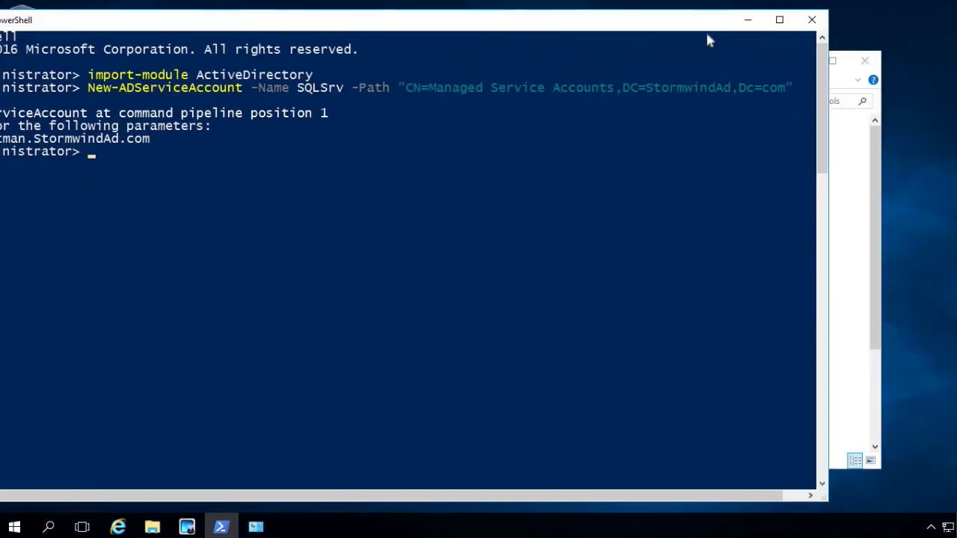
{"action": "left_click", "coordinate": [810, 21]}
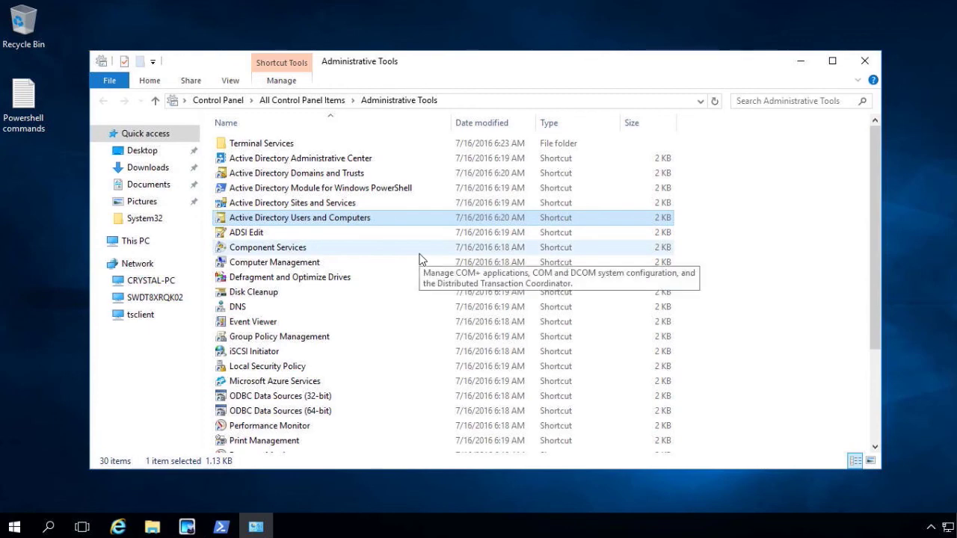
{"action": "key", "text": "Return"}
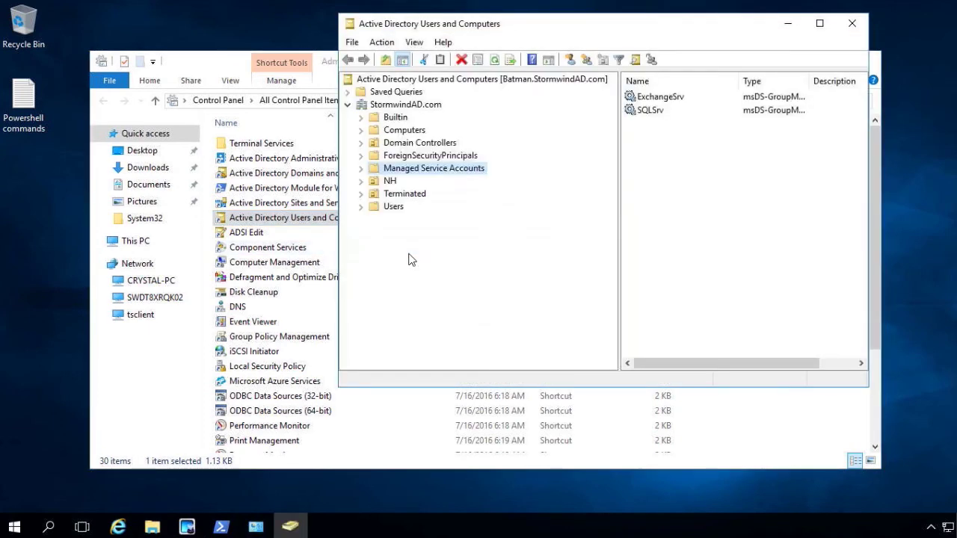
{"action": "left_click", "coordinate": [819, 23]}
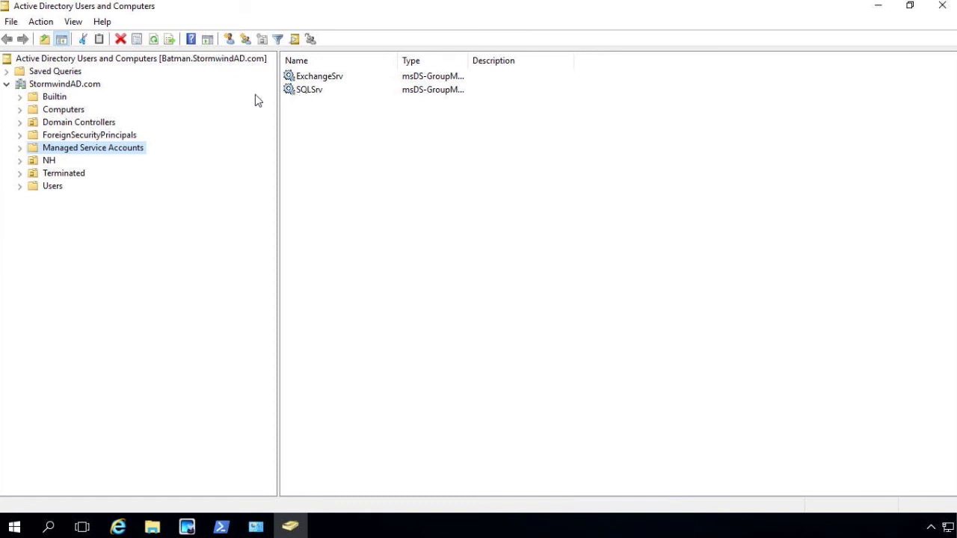
- Compare the SQL Service user account in Users with the accounts in the Managed Service Accounts container
{"action": "left_click", "coordinate": [49, 187]}
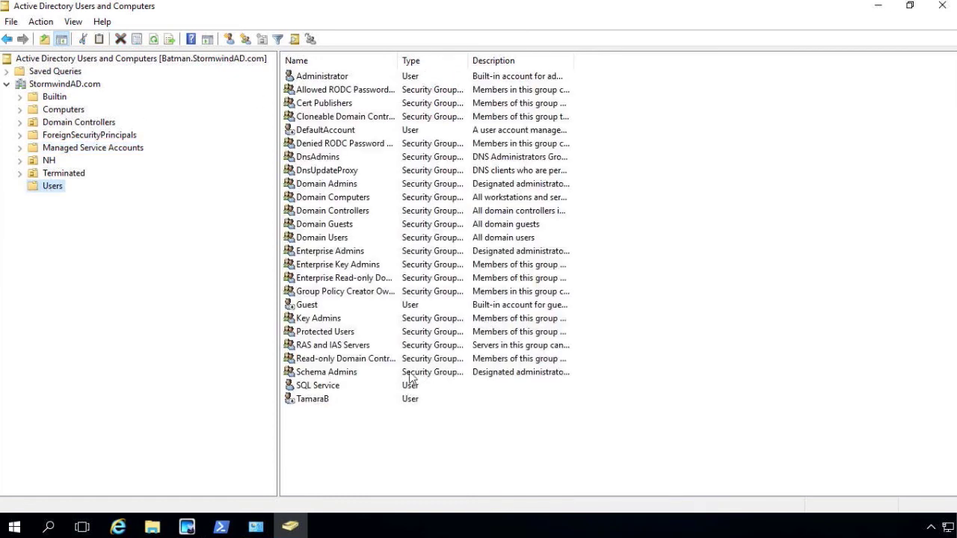
{"action": "left_click", "coordinate": [320, 387]}
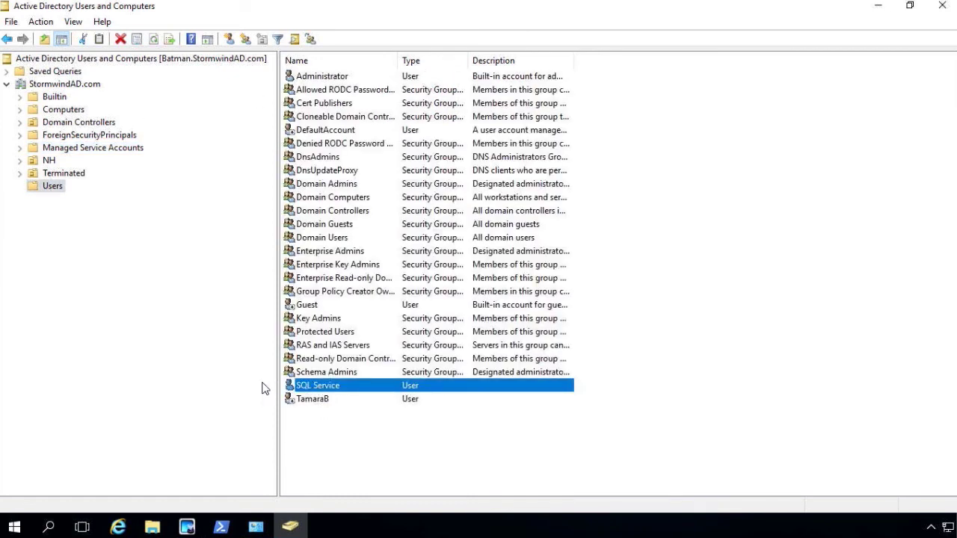
{"action": "left_click", "coordinate": [92, 149]}
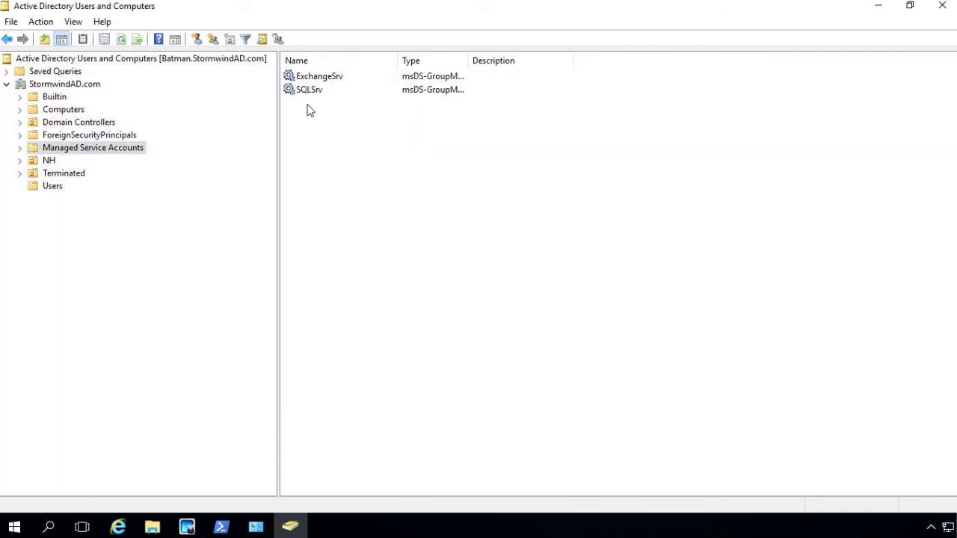